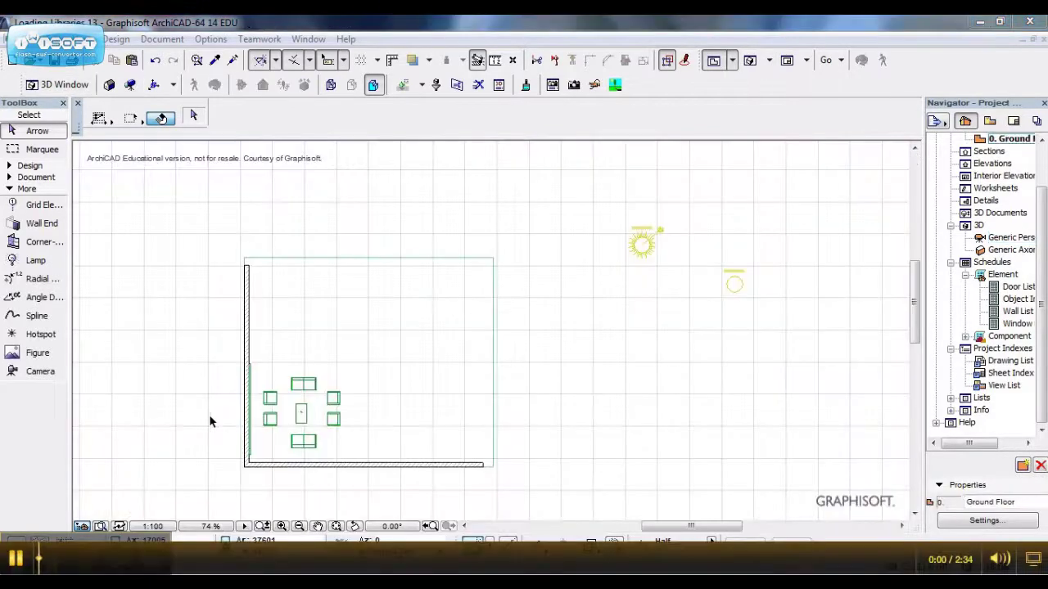
# Step: Save the ArchiCAD 14 project with File > Save as as an ArchiCAD 13 Project (*.pln)
pyautogui.click(18, 38)
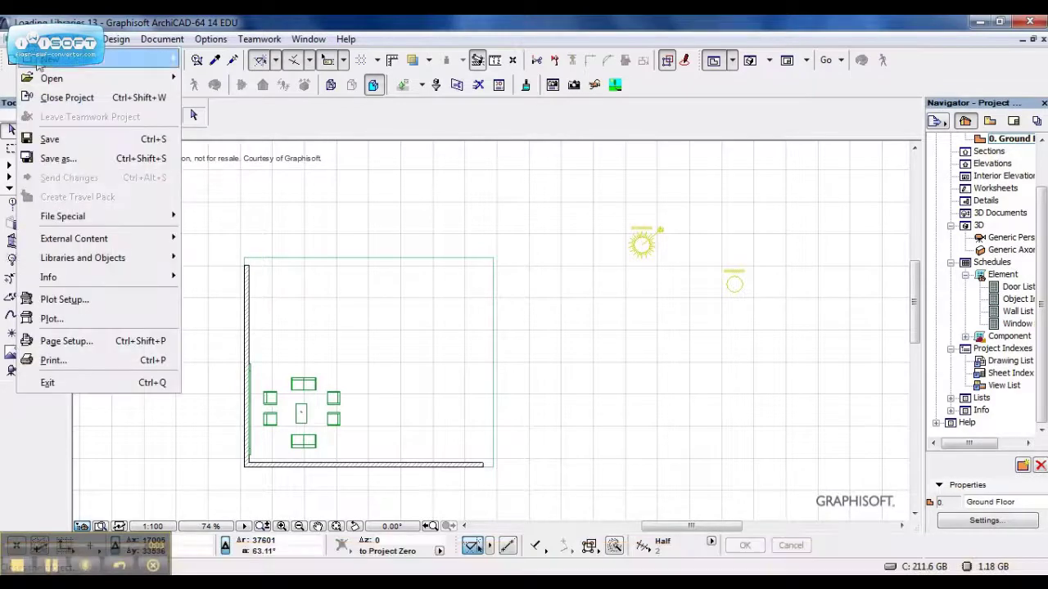
pyautogui.click(59, 158)
pyautogui.click(515, 399)
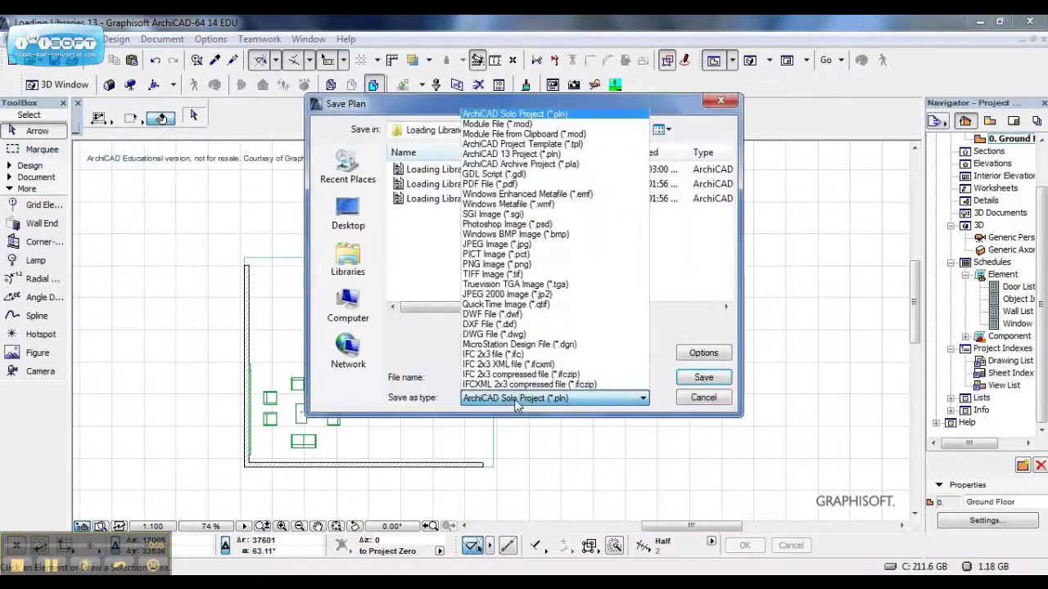
pyautogui.click(525, 157)
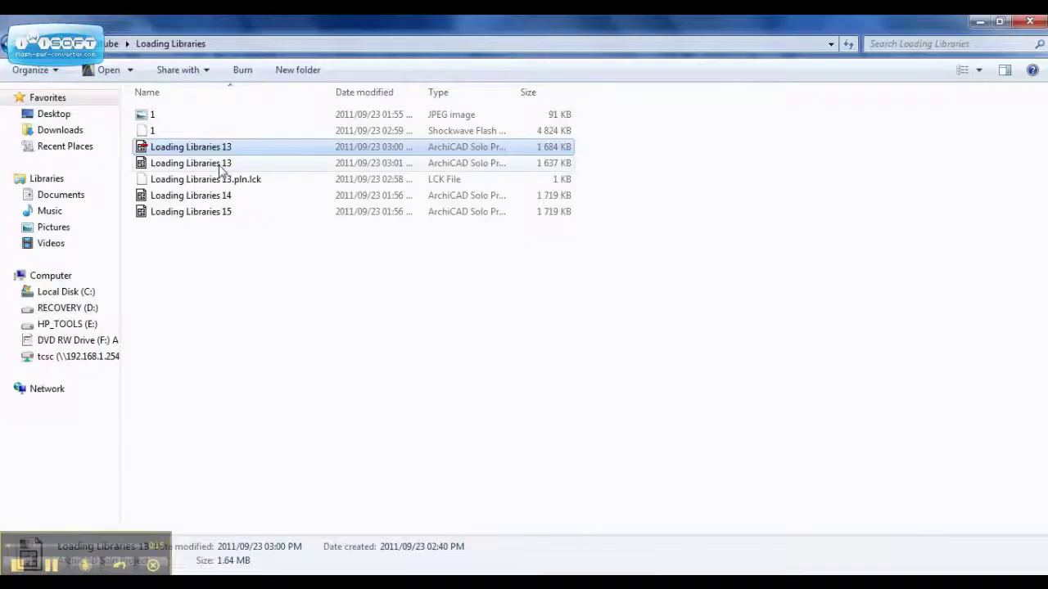
# Step: Open the newer Loading Libraries 13 file with ArchiCAD 13 from Windows Explorer
pyautogui.click(221, 168)
pyautogui.rightClick(185, 165)
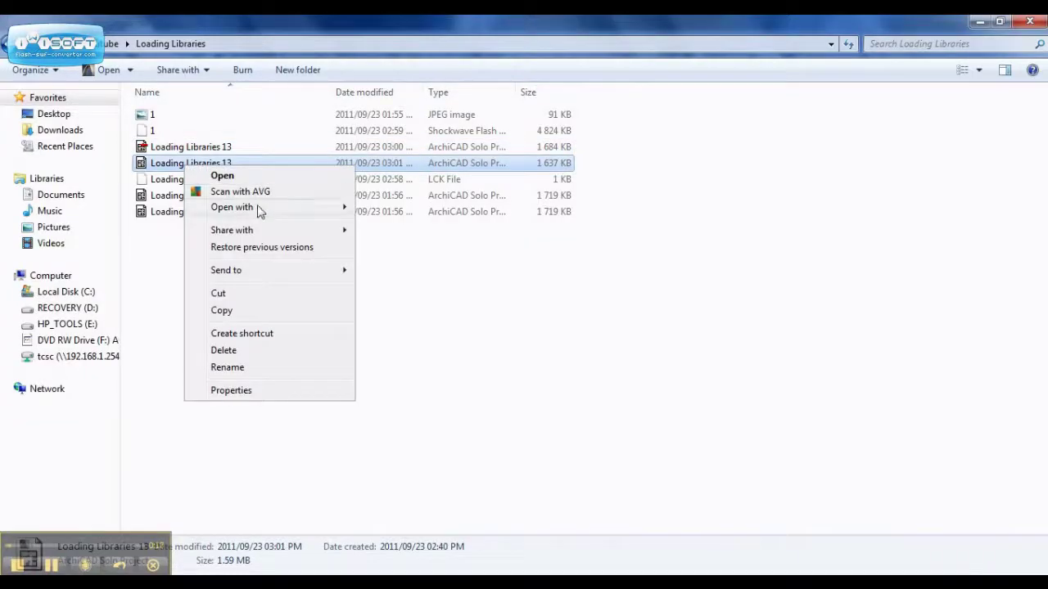
pyautogui.moveTo(233, 207)
pyautogui.click(426, 207)
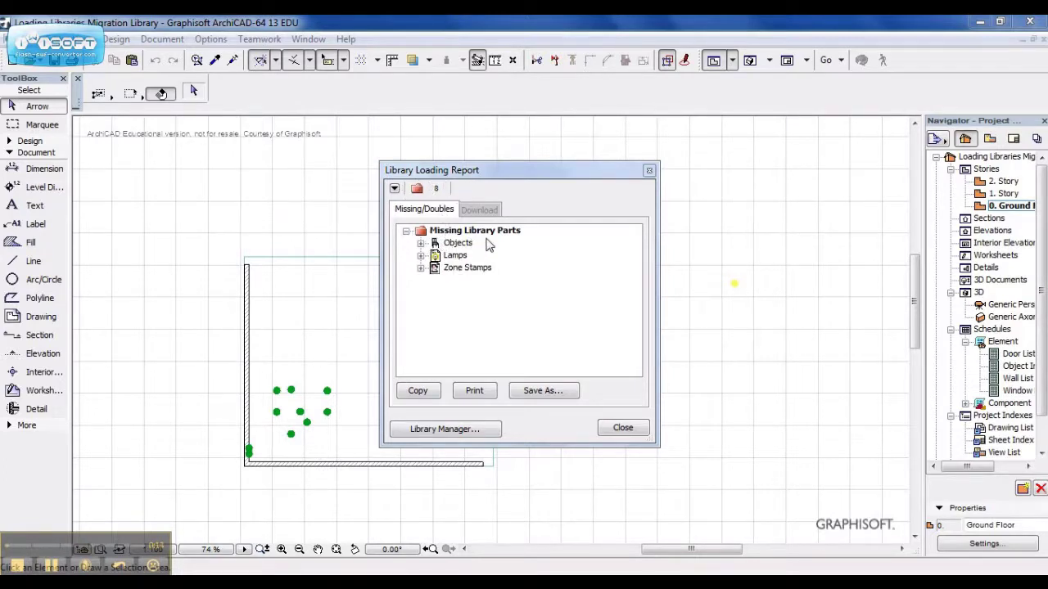
# Step: In Library Manager, replace ArchiCAD Library 14 with the ArchiCAD 13\ArchiCAD Library 13 folder and reload
pyautogui.click(423, 431)
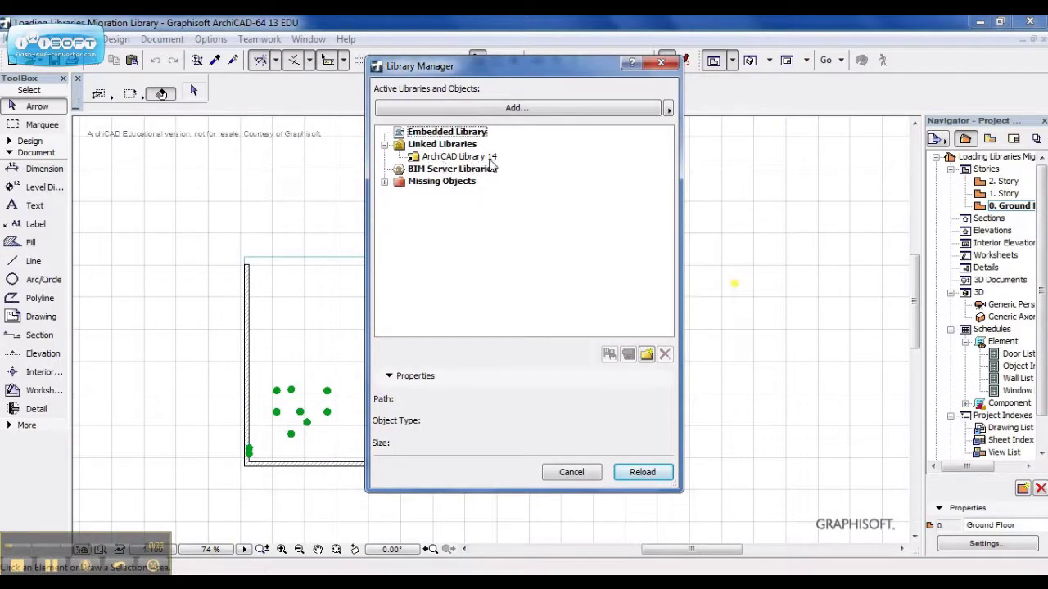
pyautogui.click(487, 158)
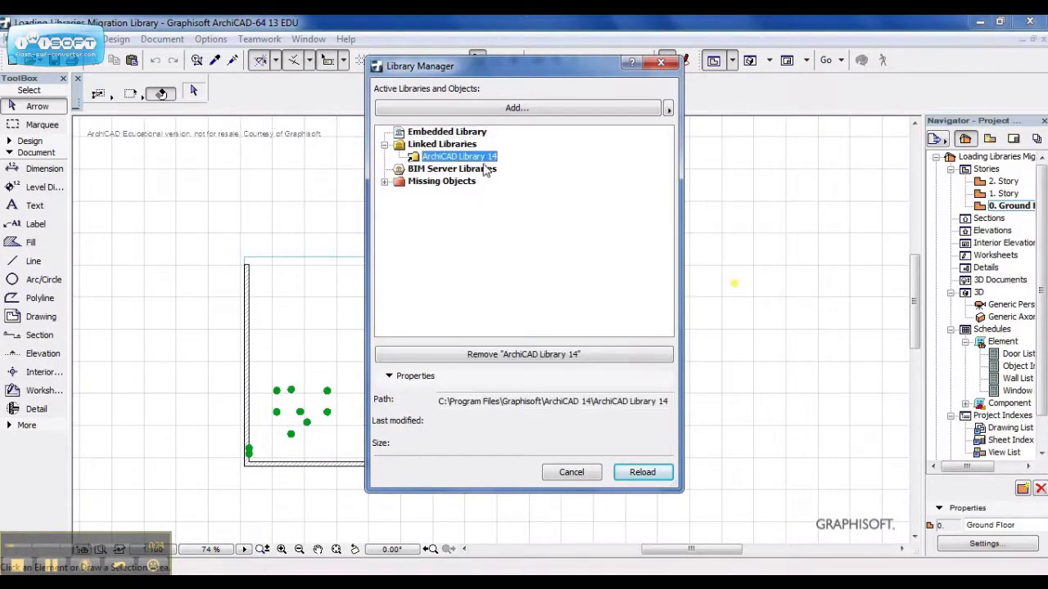
pyautogui.click(542, 357)
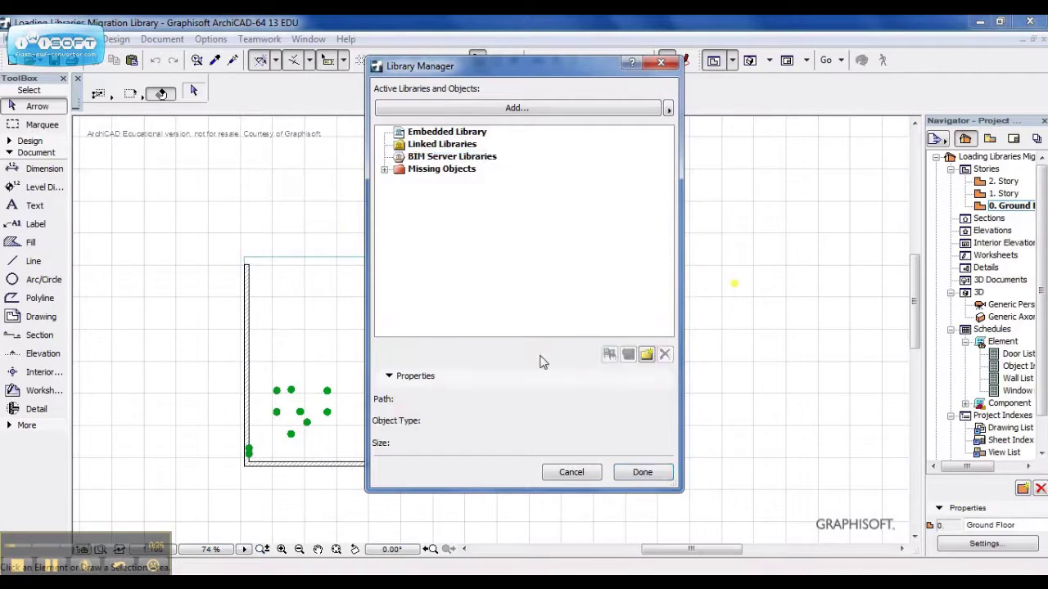
pyautogui.click(533, 108)
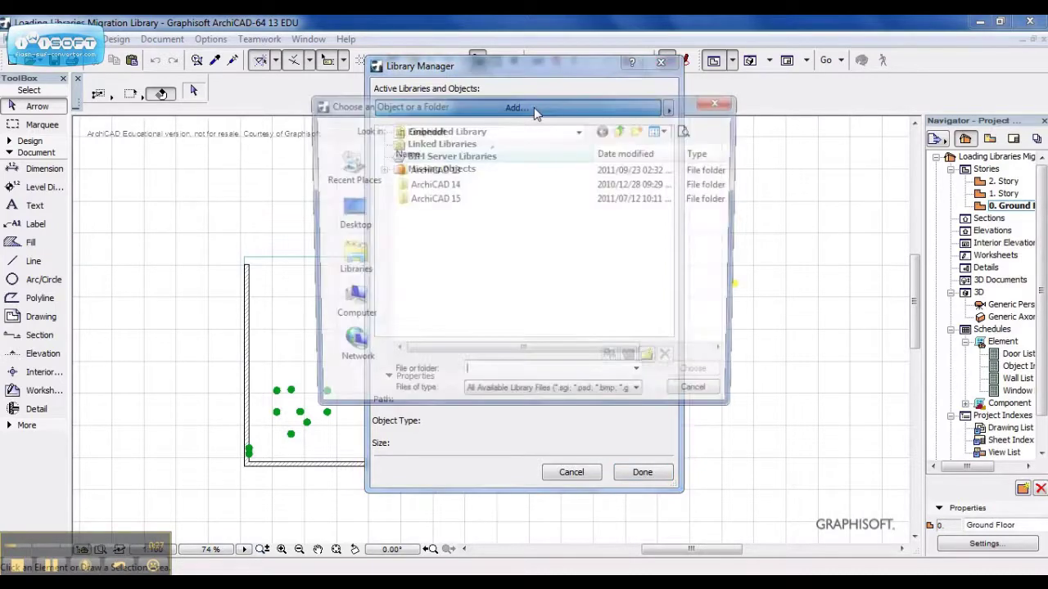
pyautogui.doubleClick(447, 169)
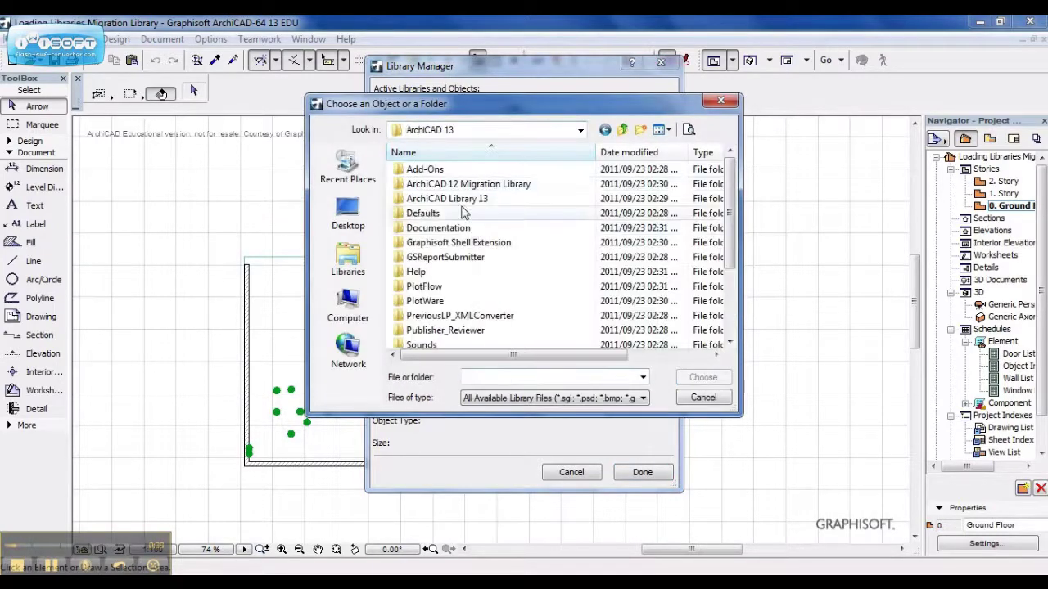
pyautogui.click(461, 202)
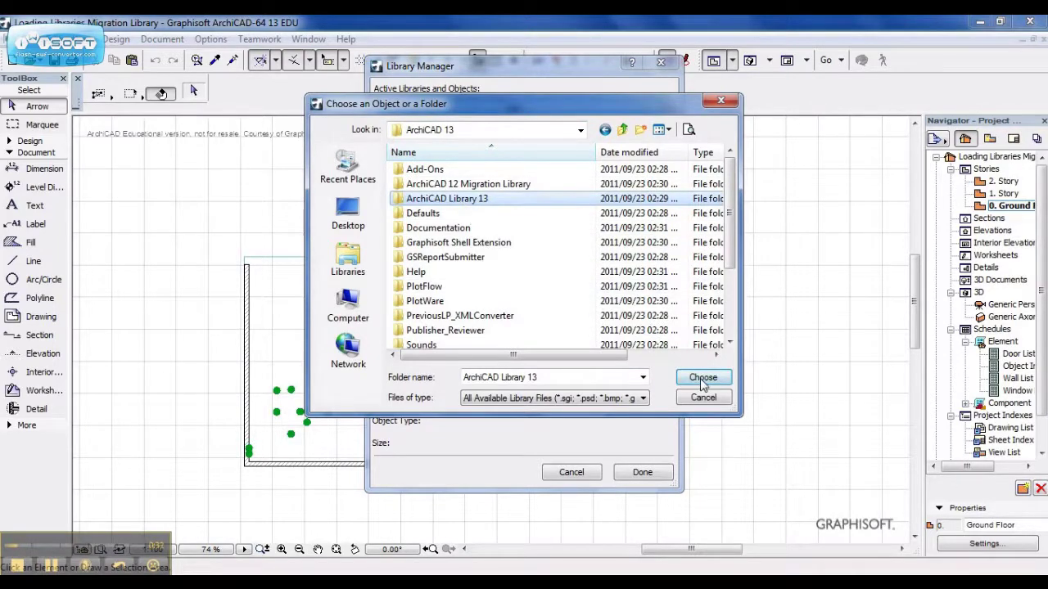
pyautogui.click(700, 383)
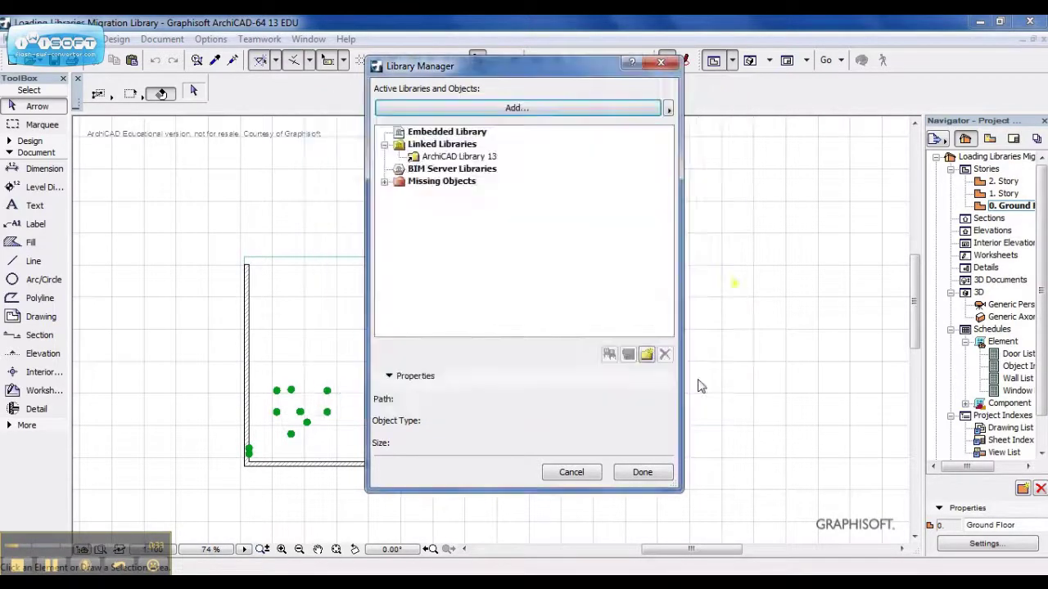
pyautogui.click(634, 472)
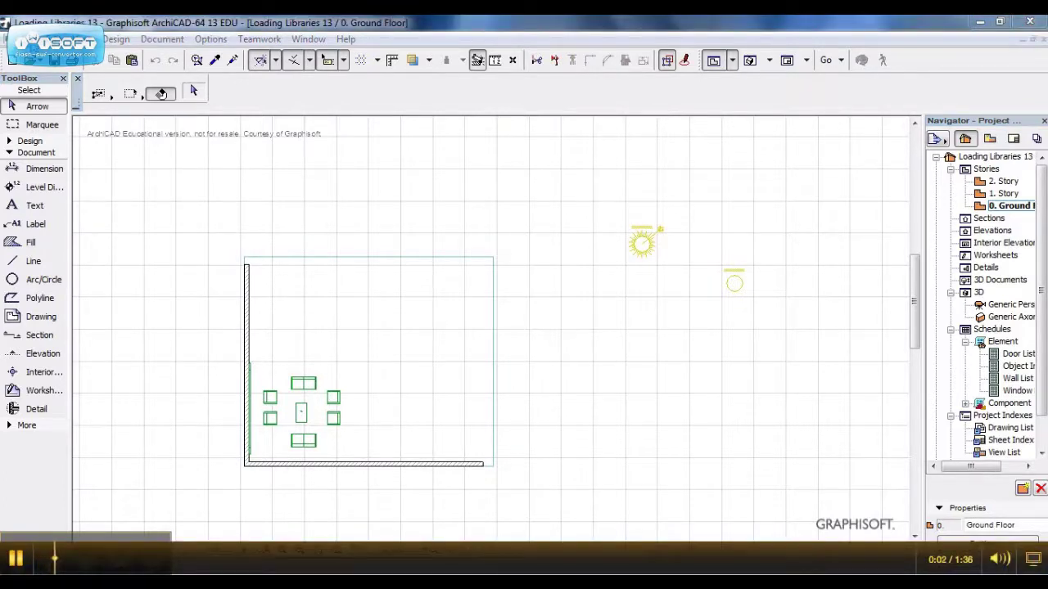
# Step: Save the plan as 'Loading Libraries Migration Library' in the Loading Libraries folder
pyautogui.click(21, 39)
pyautogui.click(42, 160)
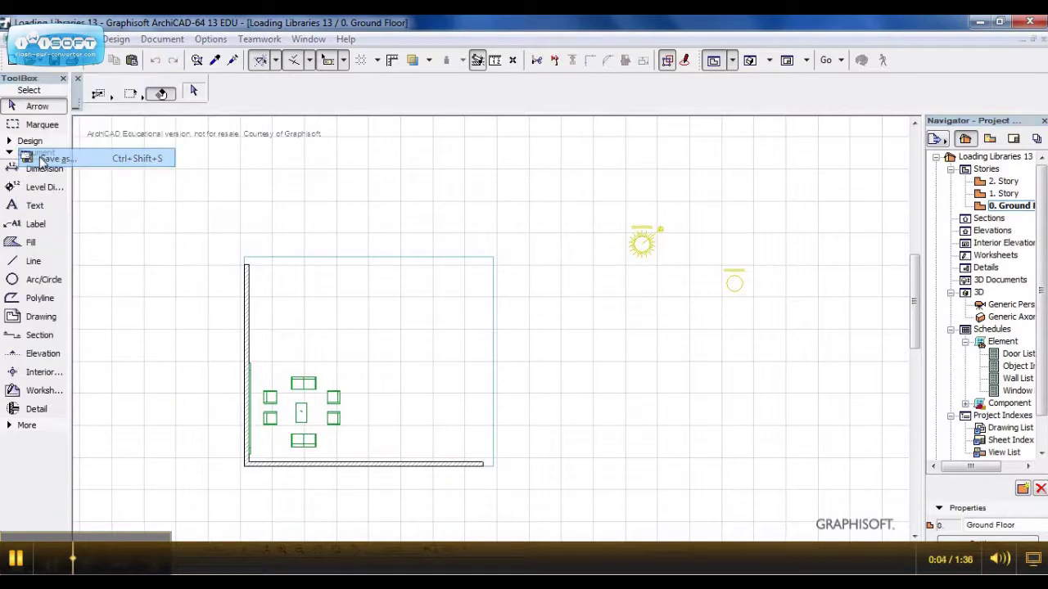
pyautogui.click(561, 379)
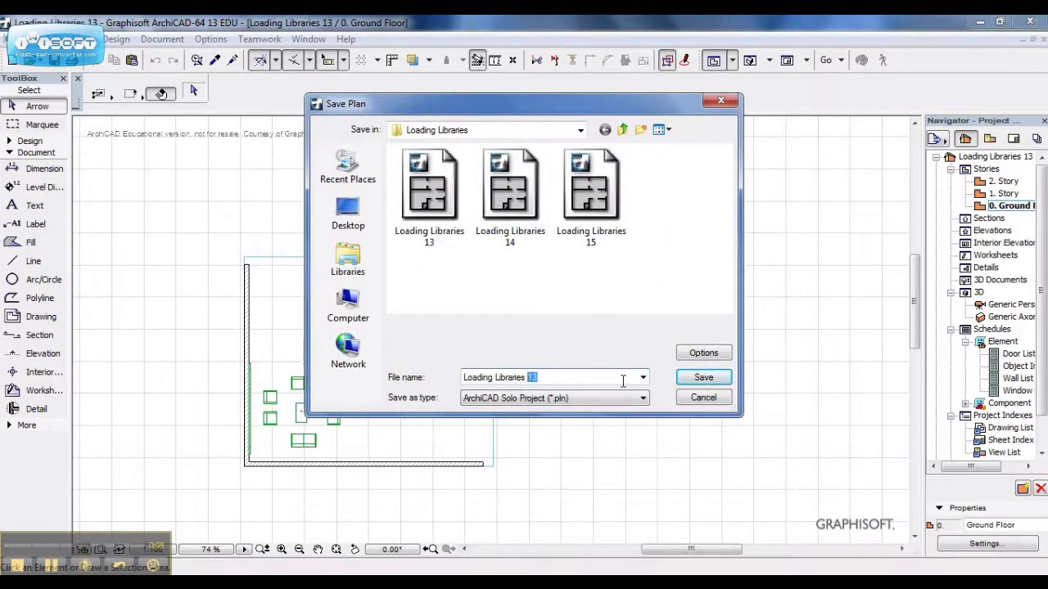
pyautogui.write('T')
pyautogui.press('BackSpace')
pyautogui.press('BackSpace')
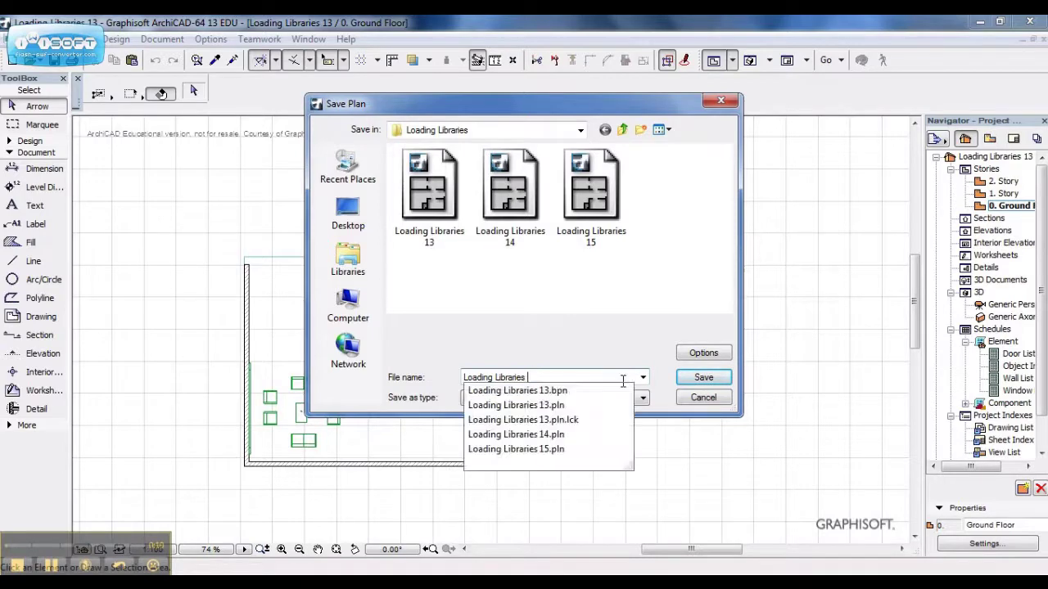
pyautogui.write('Migration Library')
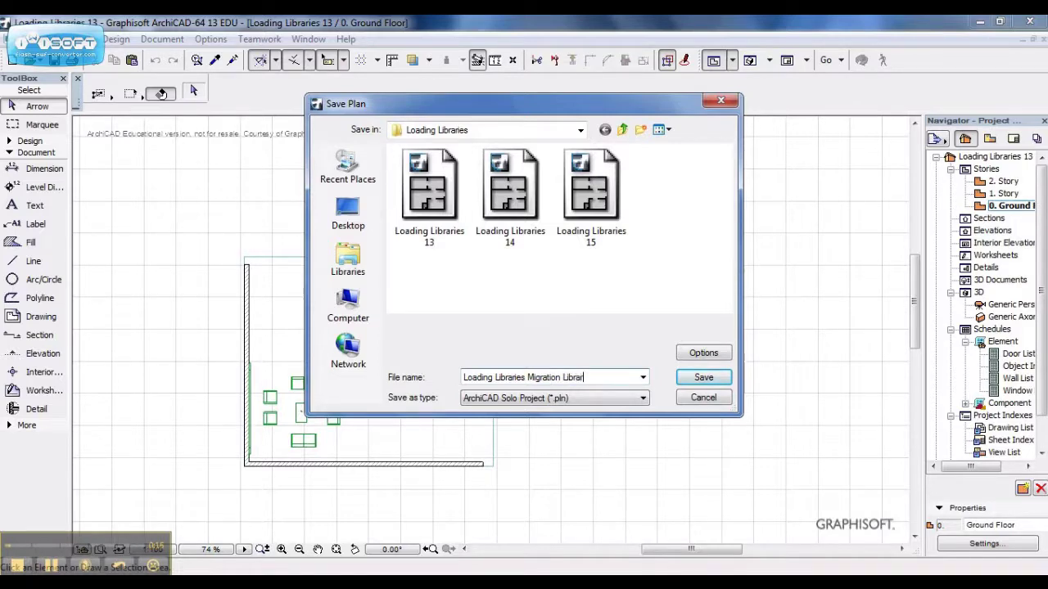
pyautogui.click(703, 378)
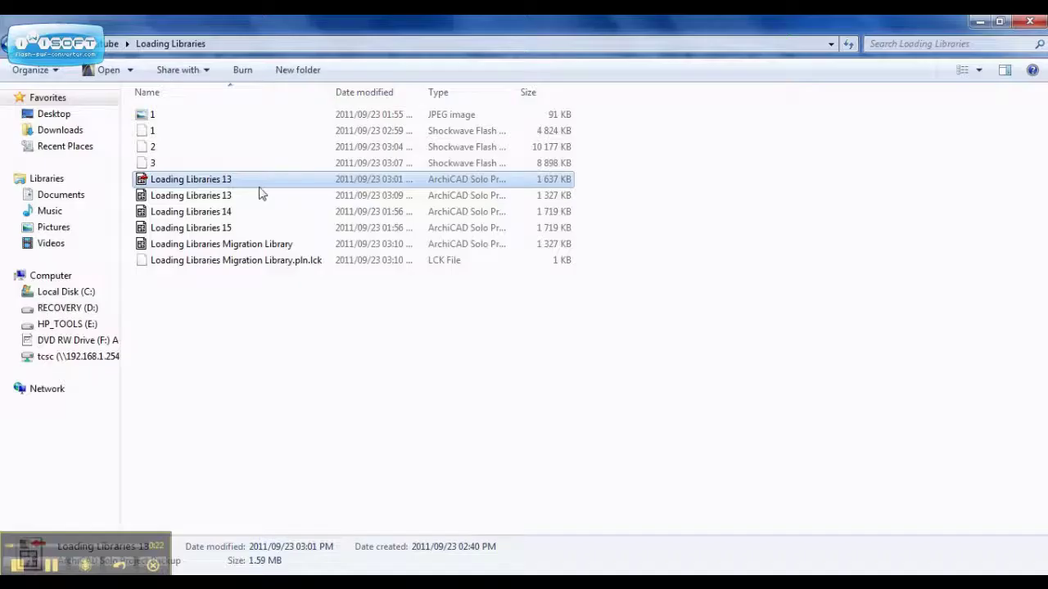
# Step: Open Loading Libraries Migration Library with the ArchiCAD 14.0.0 Component from Explorer
pyautogui.click(245, 245)
pyautogui.rightClick(233, 246)
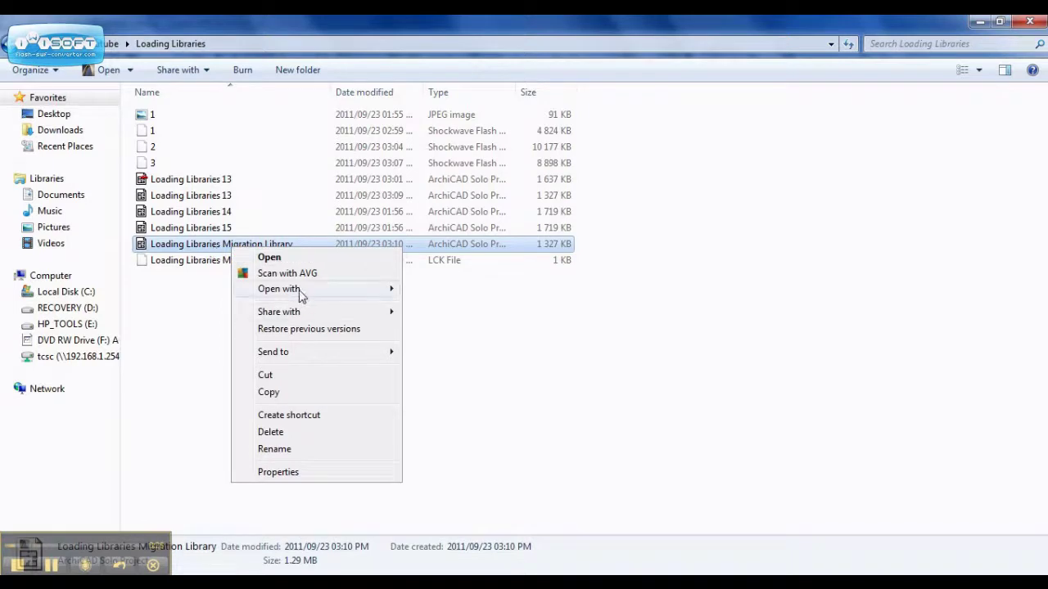
pyautogui.moveTo(279, 289)
pyautogui.click(454, 301)
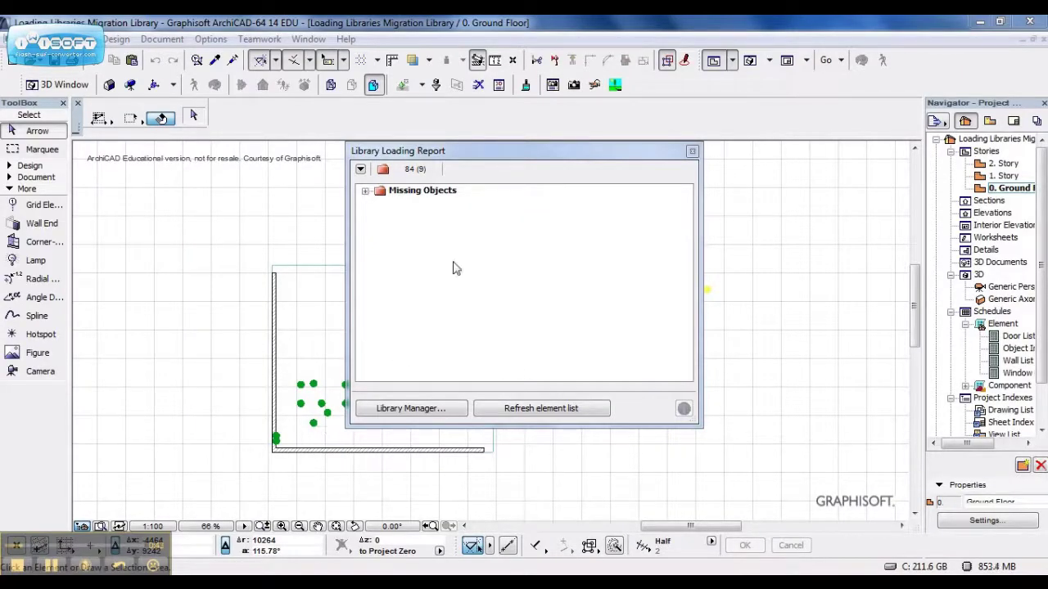
# Step: Add the ArchiCAD 13 Migration Library from Program Files\Graphisoft\ArchiCAD 14\ArchiCAD Migration Libraries
pyautogui.click(365, 191)
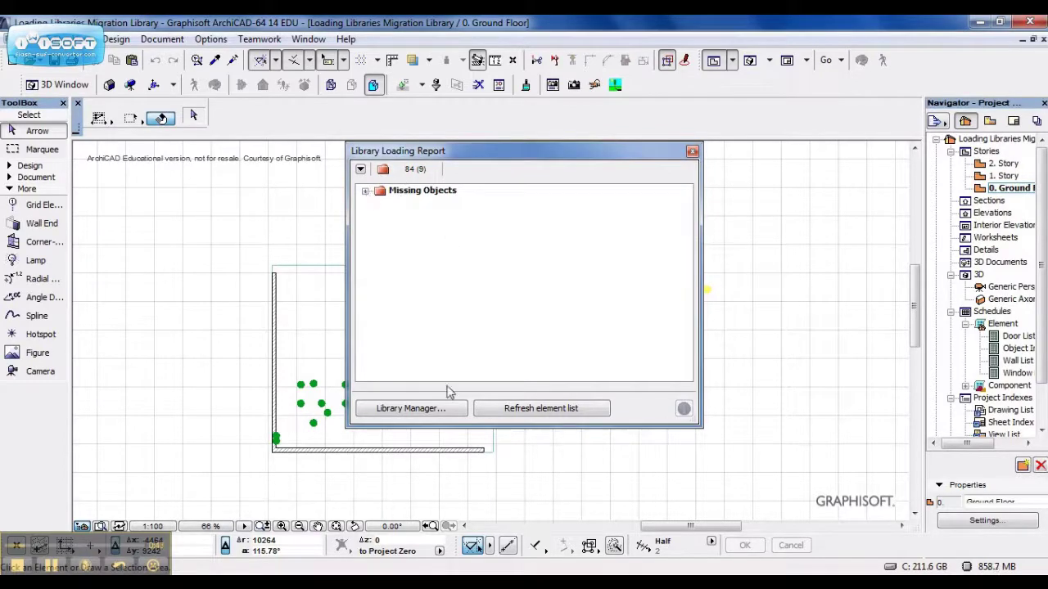
pyautogui.click(436, 412)
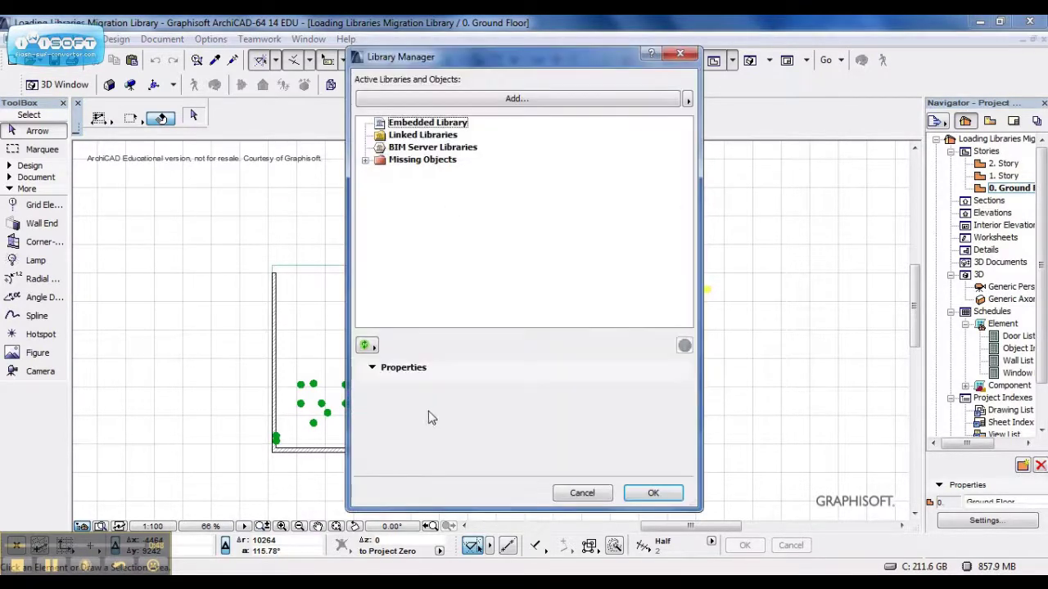
pyautogui.click(541, 102)
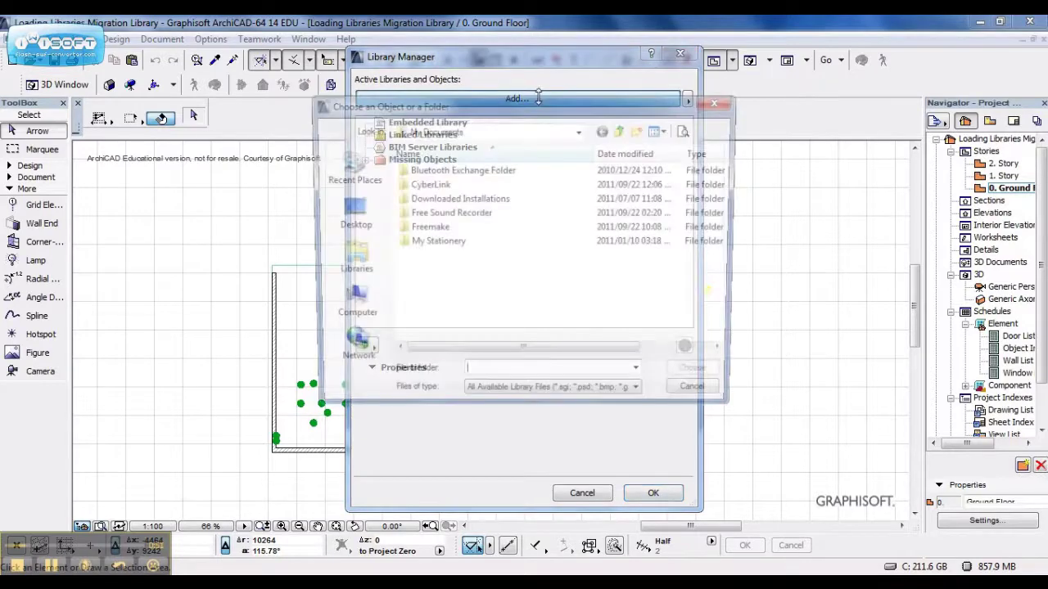
pyautogui.click(348, 311)
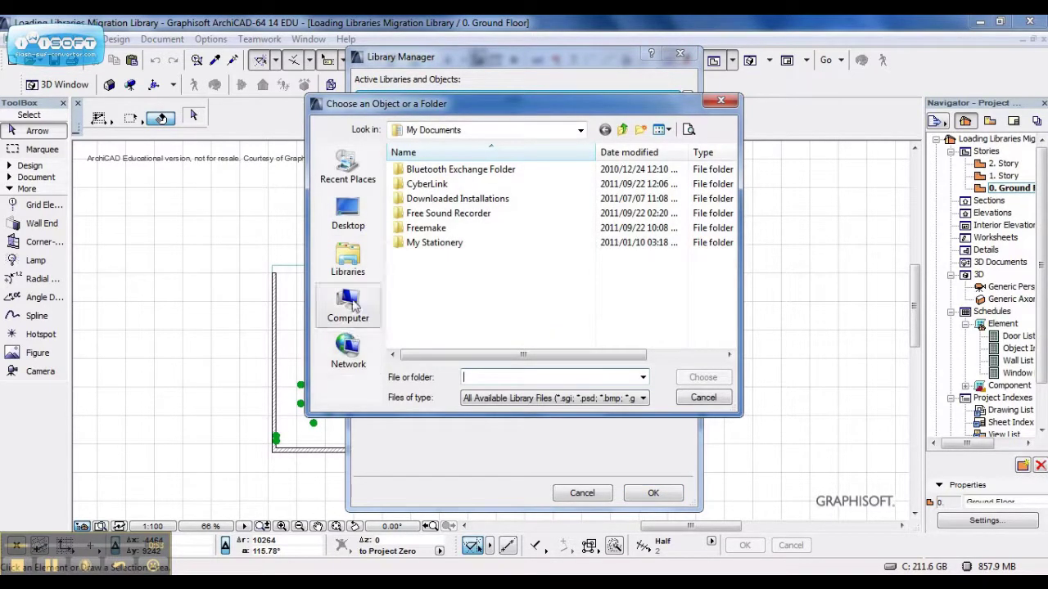
pyautogui.doubleClick(506, 195)
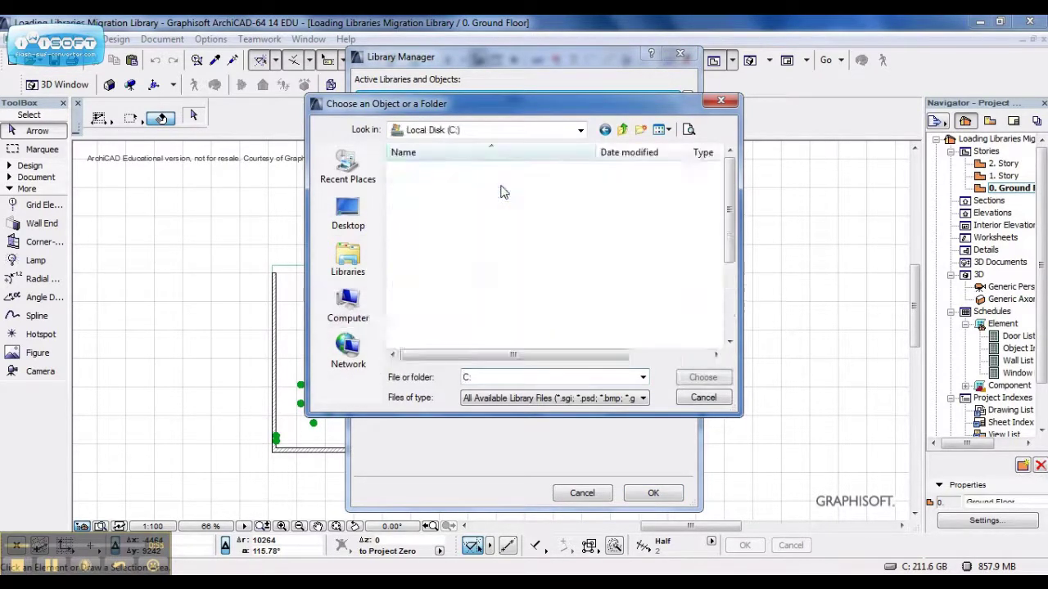
pyautogui.doubleClick(457, 245)
pyautogui.doubleClick(456, 243)
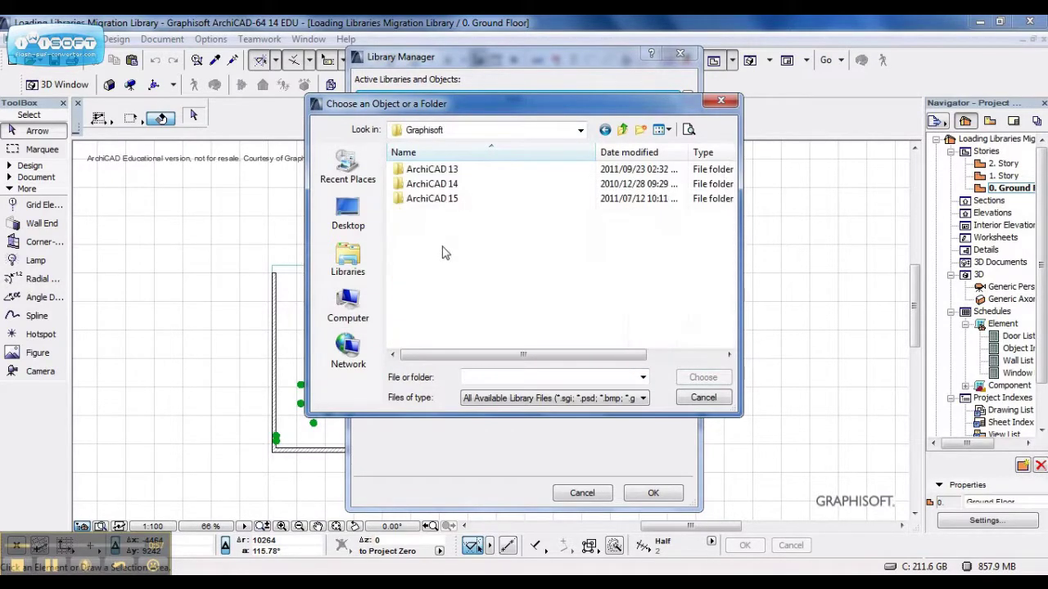
pyautogui.click(460, 185)
pyautogui.doubleClick(460, 186)
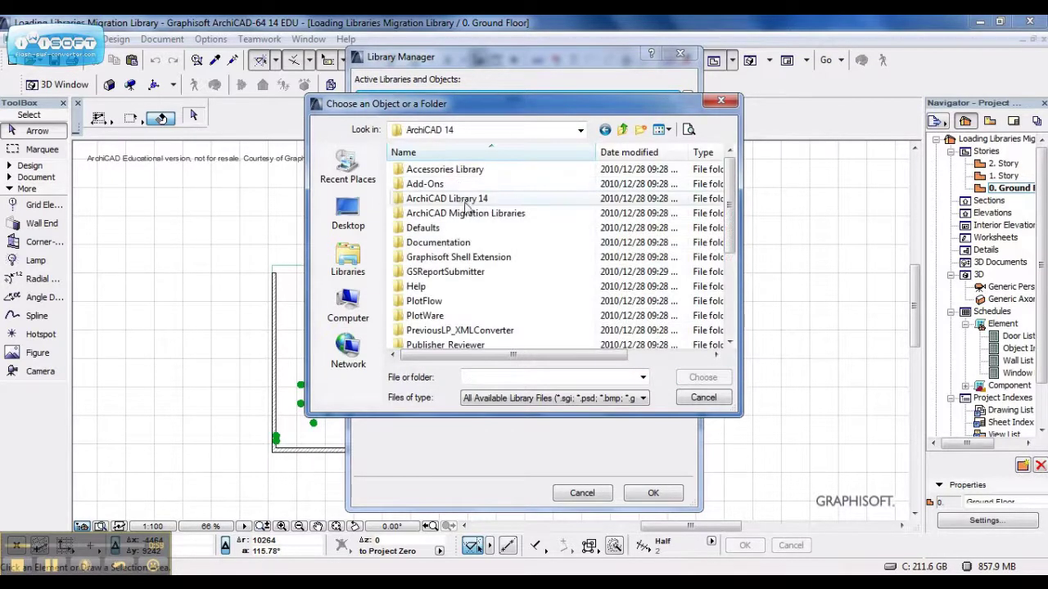
pyautogui.doubleClick(511, 215)
pyautogui.click(483, 199)
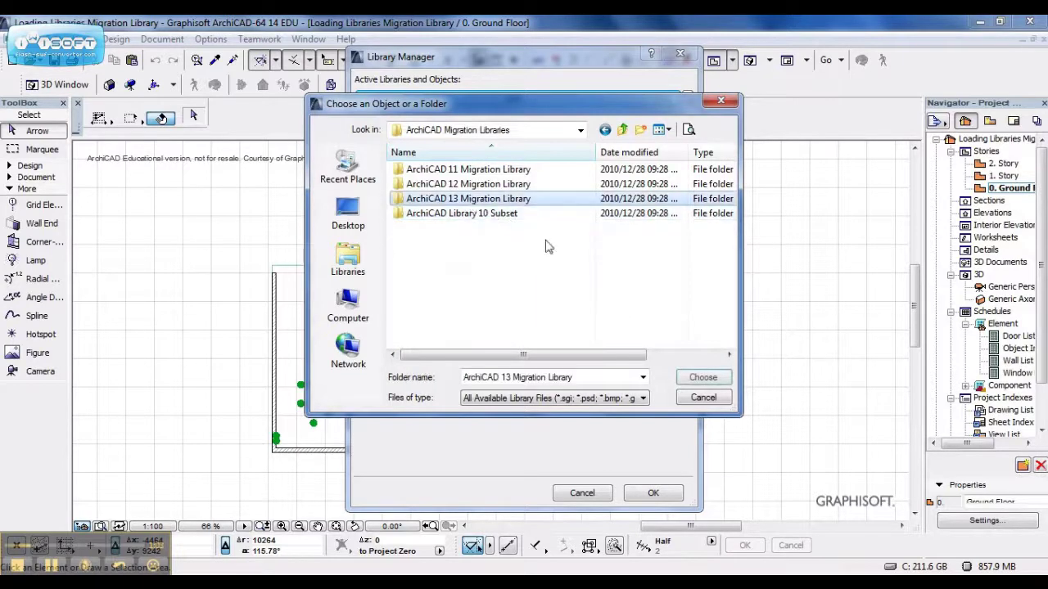
pyautogui.click(703, 378)
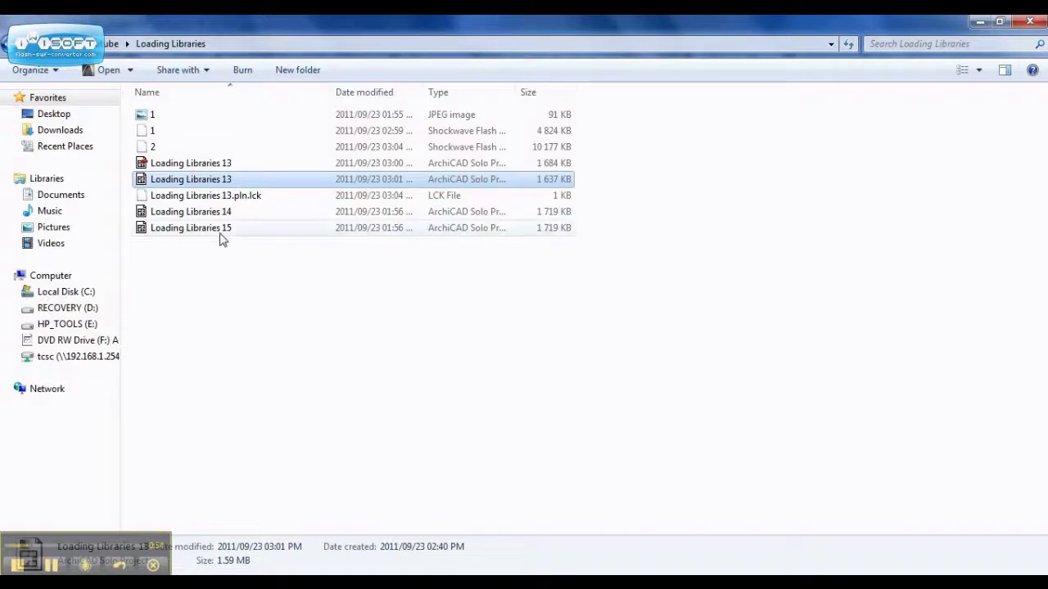
# Step: Back in Windows Explorer, select the Loading Libraries 15 file to check its details
pyautogui.click(220, 233)
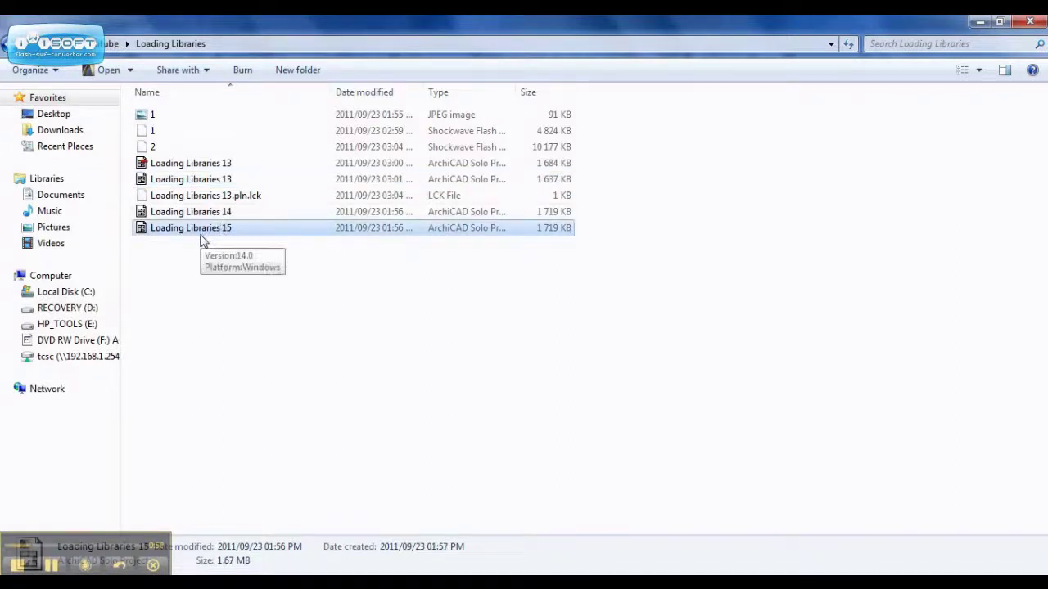
# Step: Open the newer Loading Libraries 13 file with the ArchiCAD 15.0.0 Component
pyautogui.click(170, 182)
pyautogui.rightClick(170, 184)
pyautogui.moveTo(217, 220)
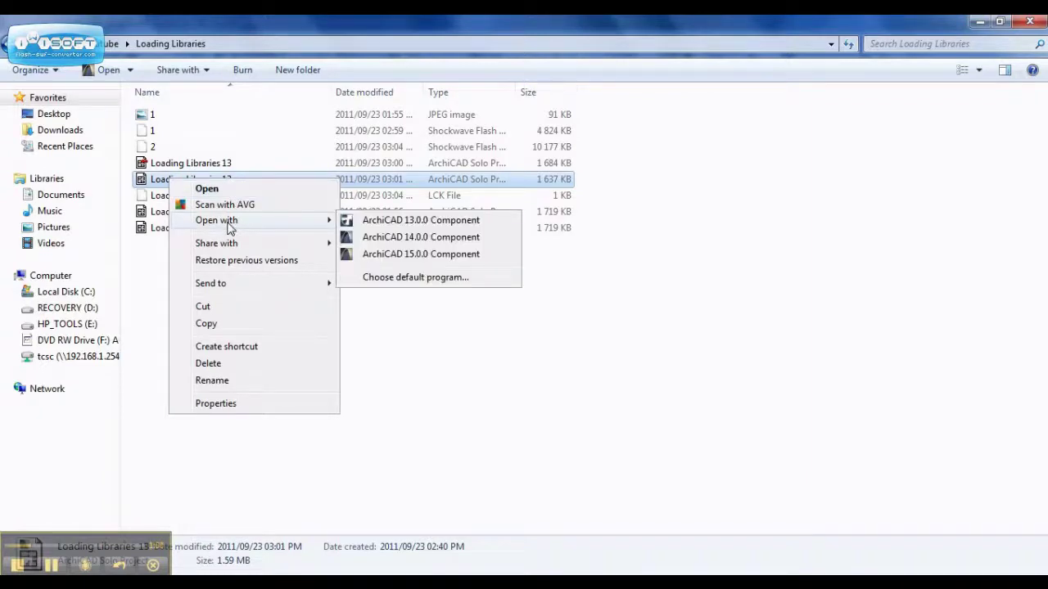
pyautogui.click(385, 254)
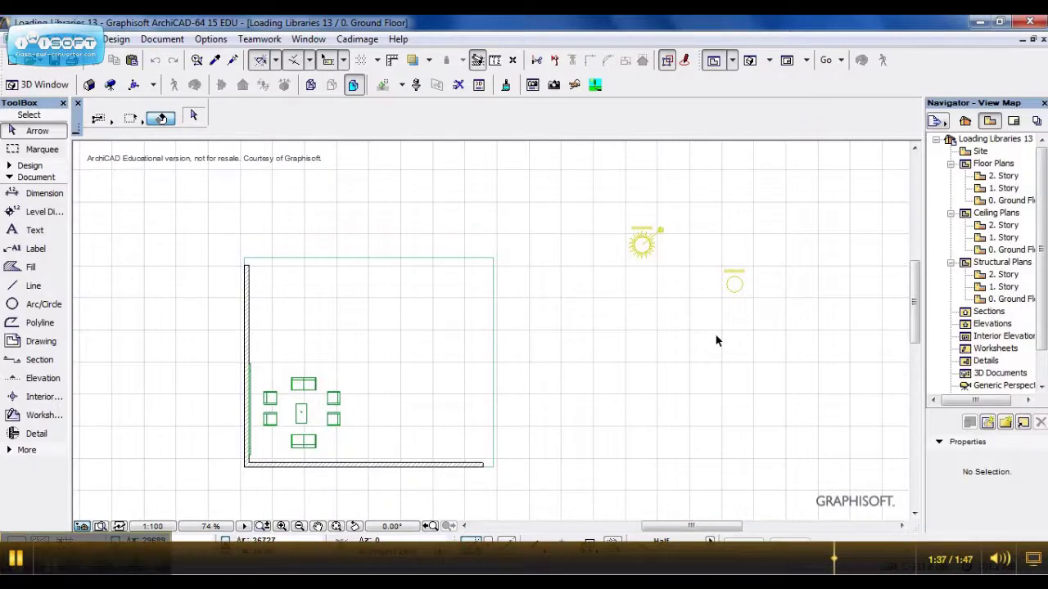
# Step: Switch to the 3D window with F3 to view the fully loaded lounge furniture
pyautogui.press('F3')
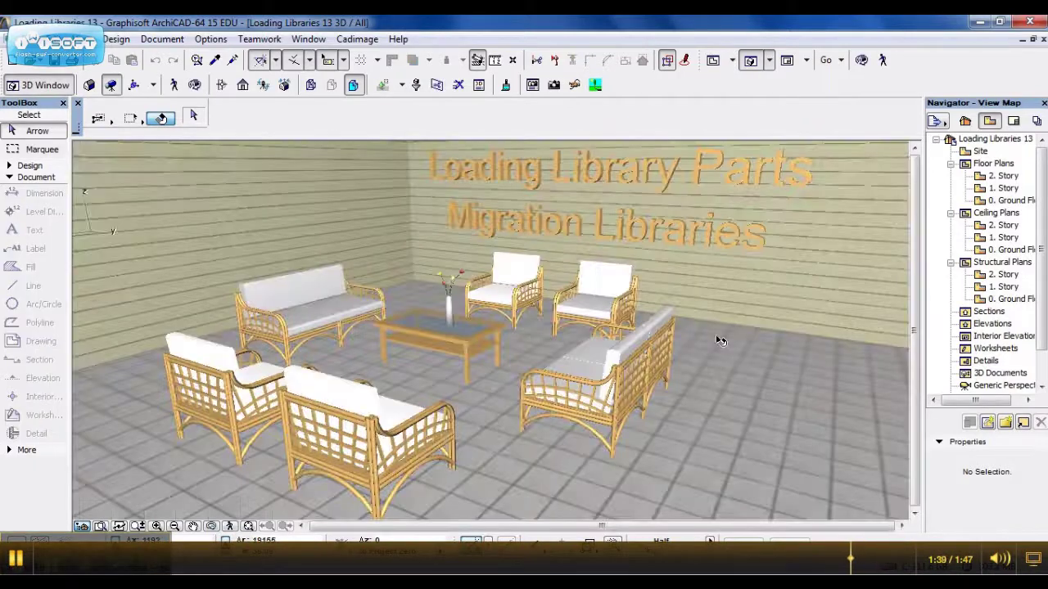